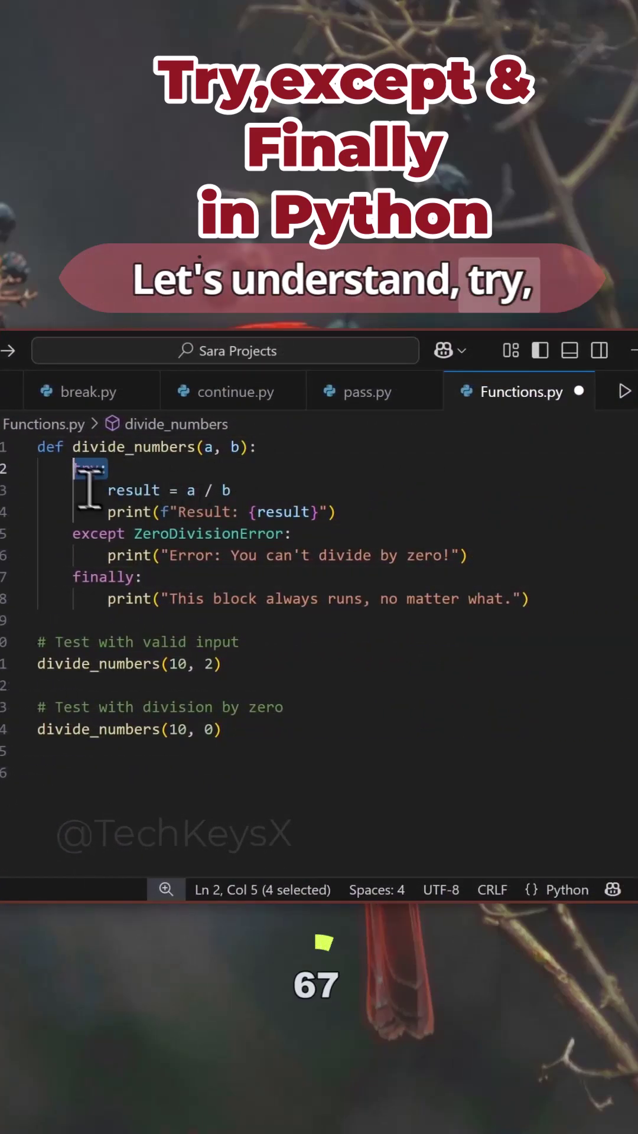
double_click(92, 533)
double_click(98, 577)
click(146, 577)
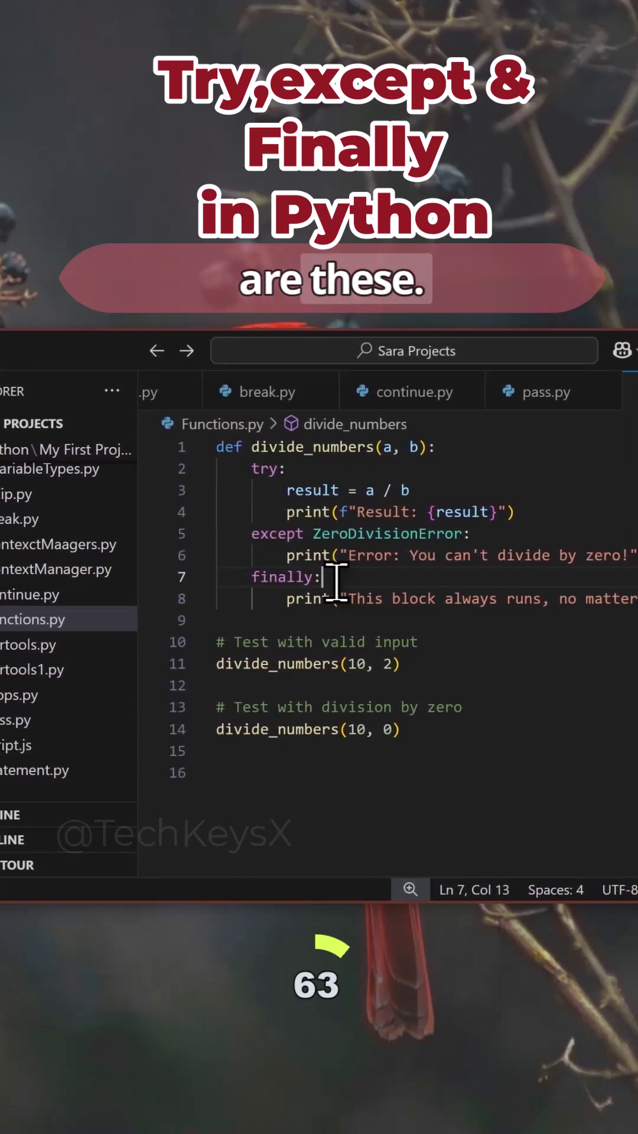
click(266, 469)
drag(254, 469, 479, 512)
click(523, 512)
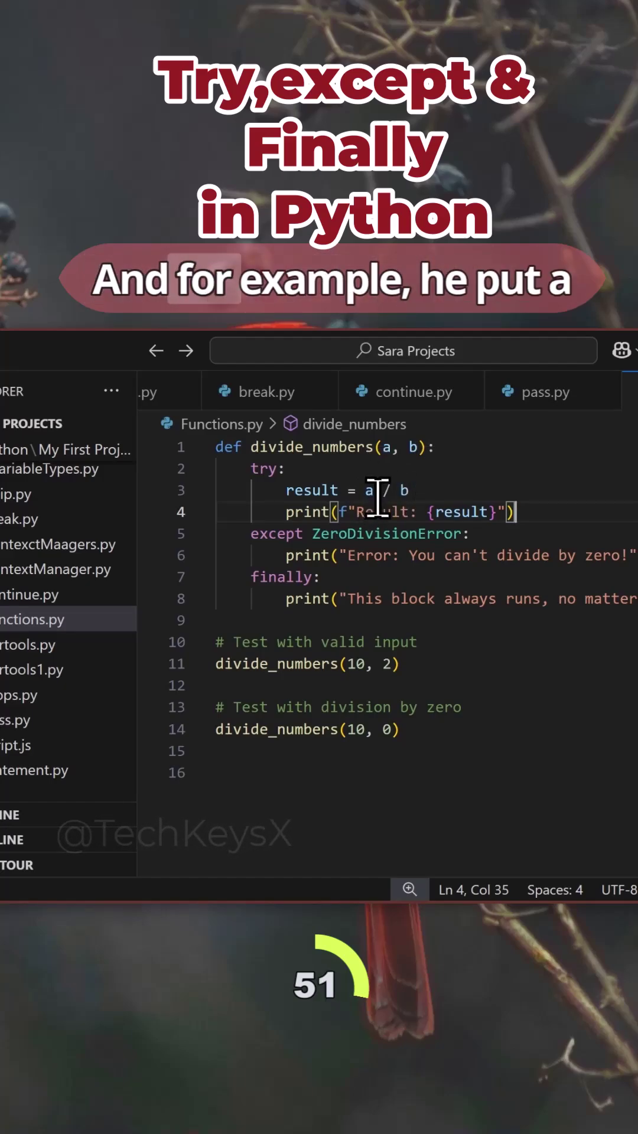
click(370, 663)
drag(370, 663, 346, 666)
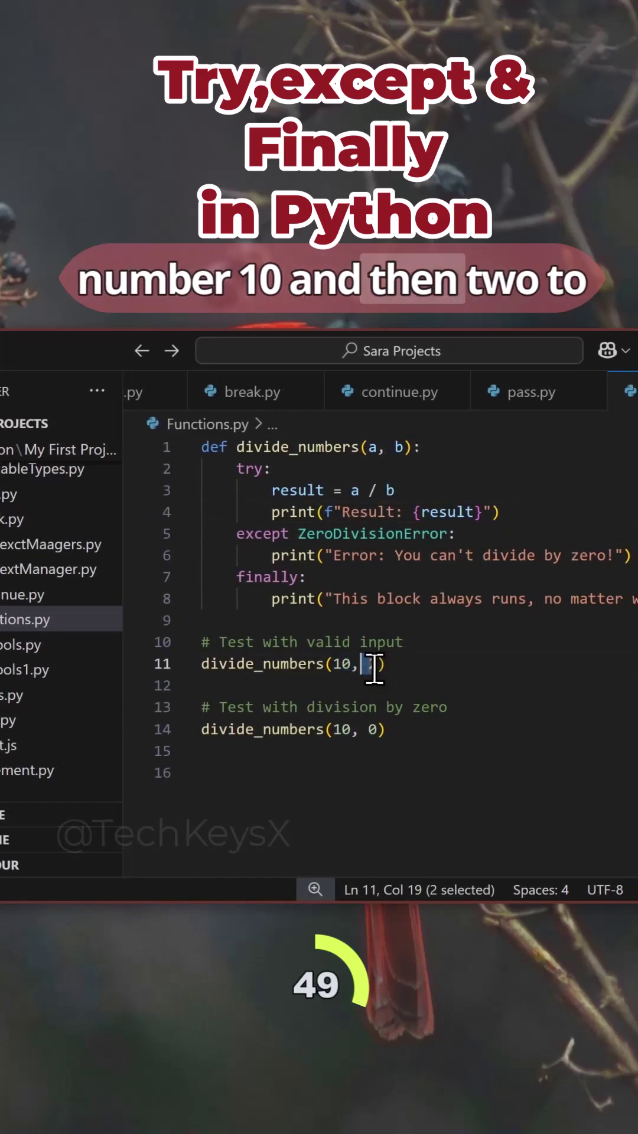
text(2)
click(413, 663)
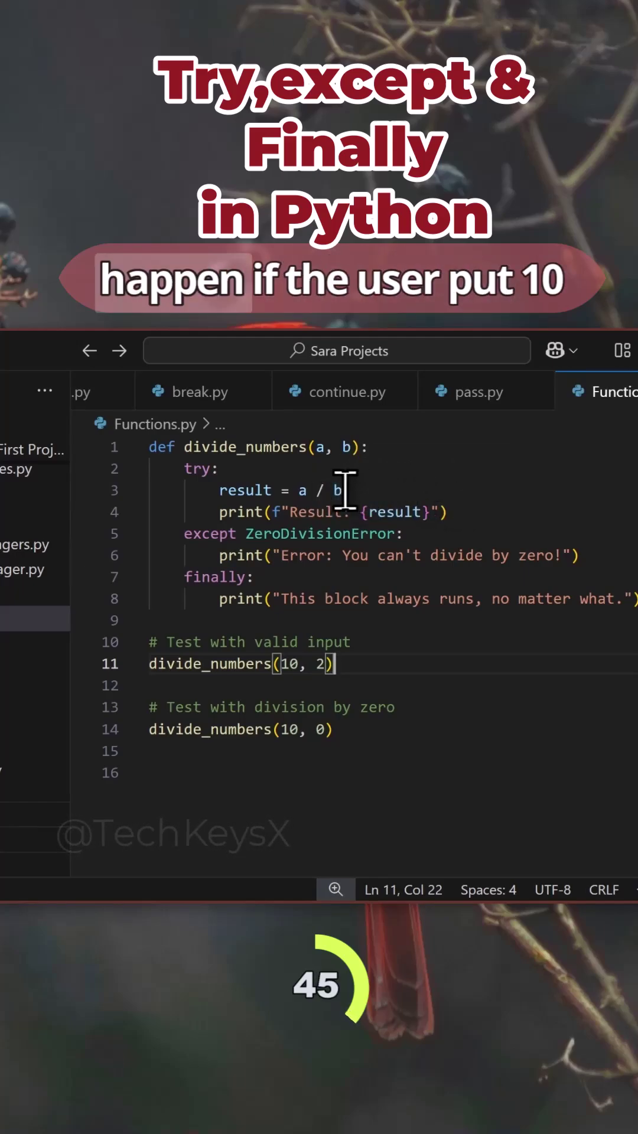
double_click(303, 490)
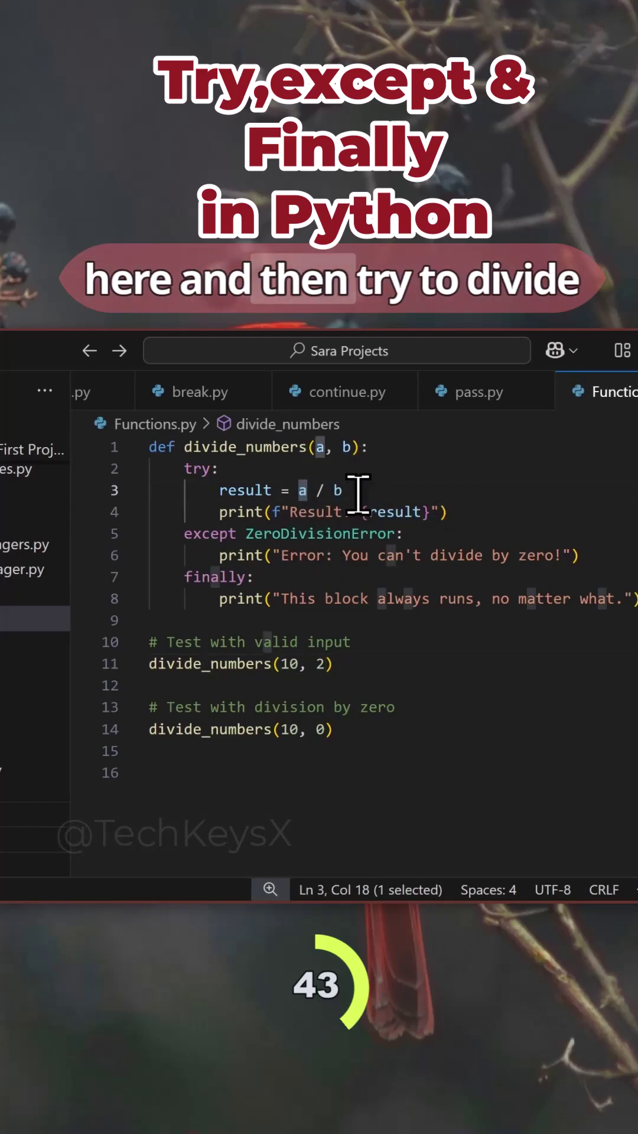
double_click(337, 490)
click(327, 729)
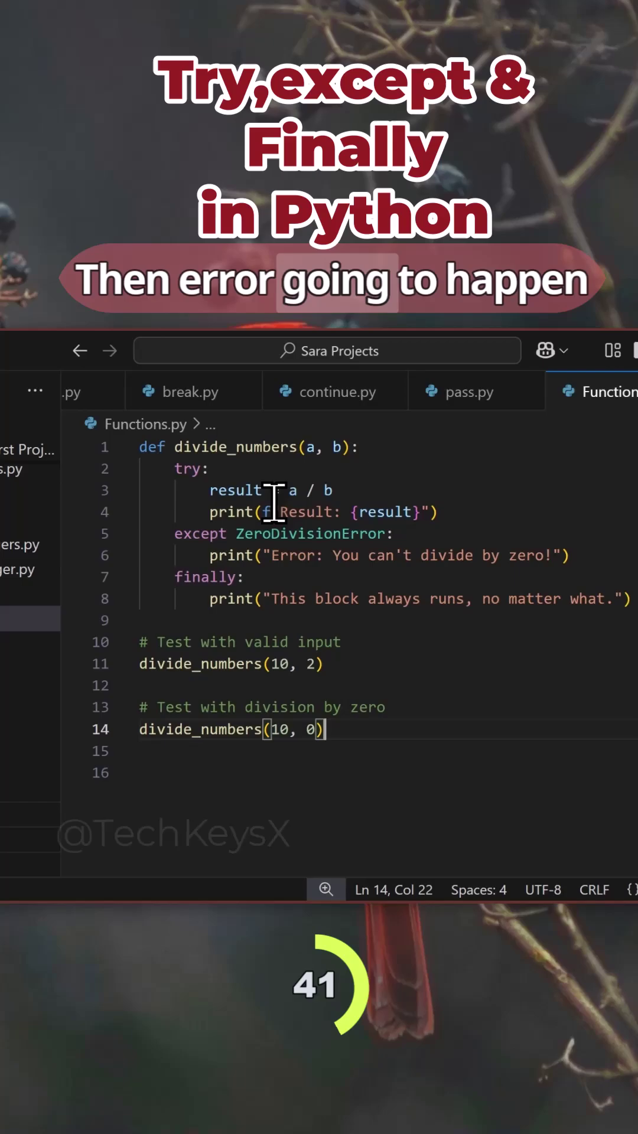
click(235, 534)
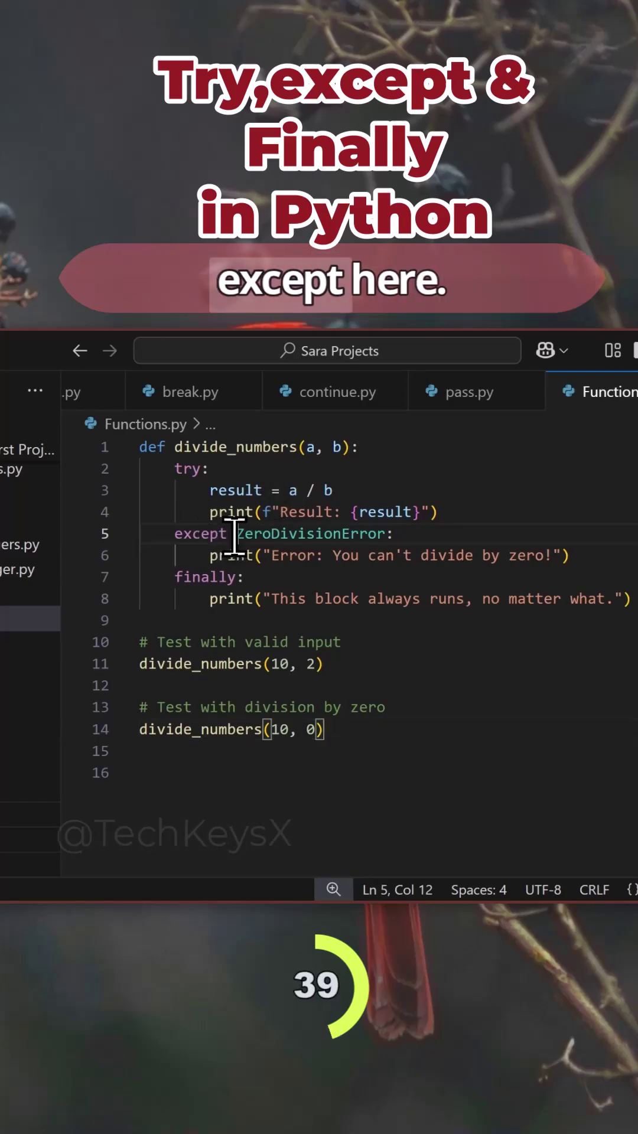
drag(187, 536, 175, 537)
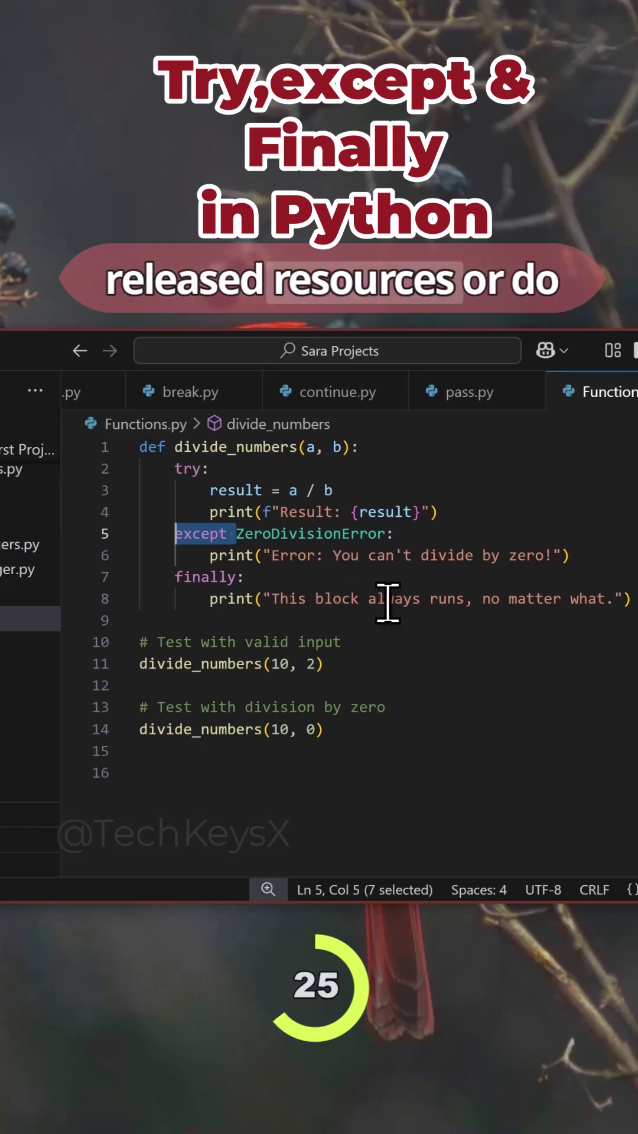
click(630, 600)
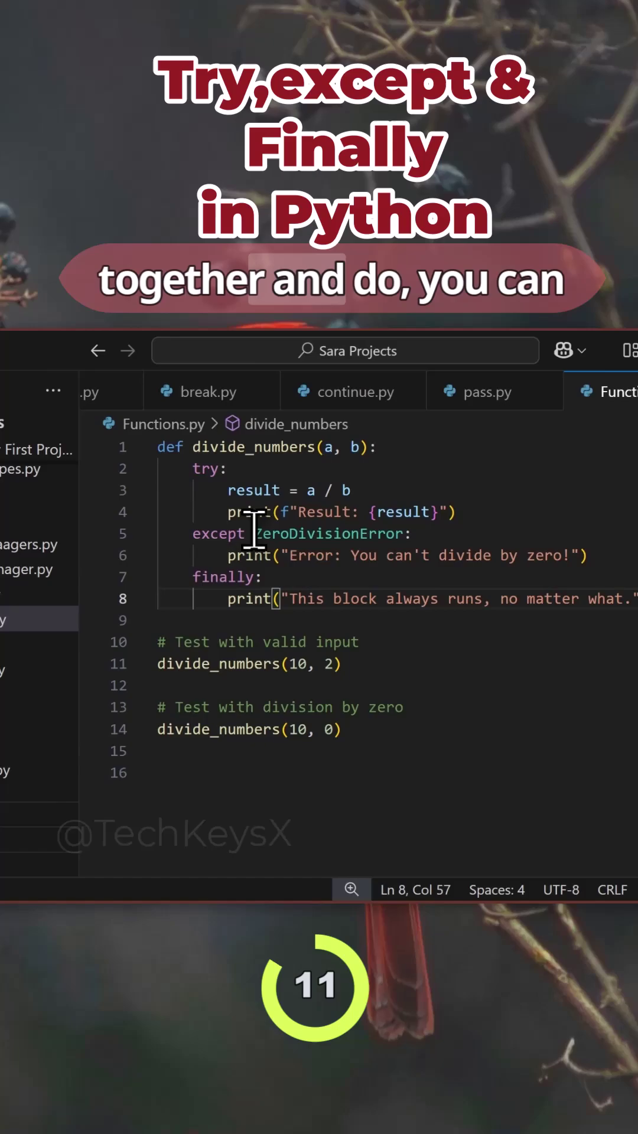
scroll(224, 524, down, 2)
scroll(224, 525, up, 2)
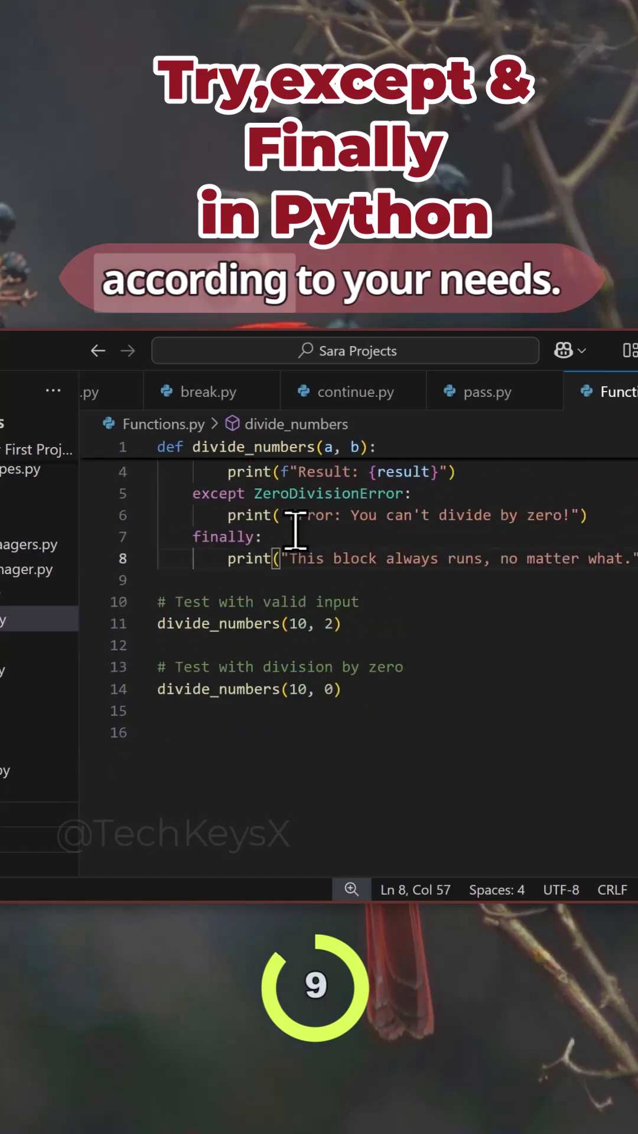
scroll(266, 524, up, 1)
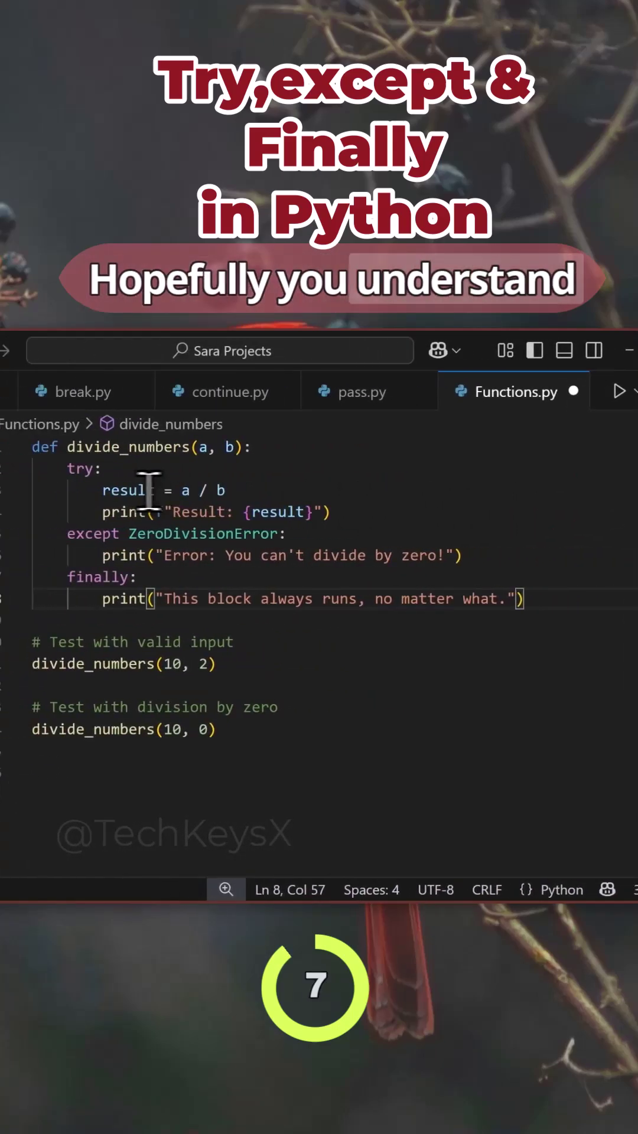
click(389, 704)
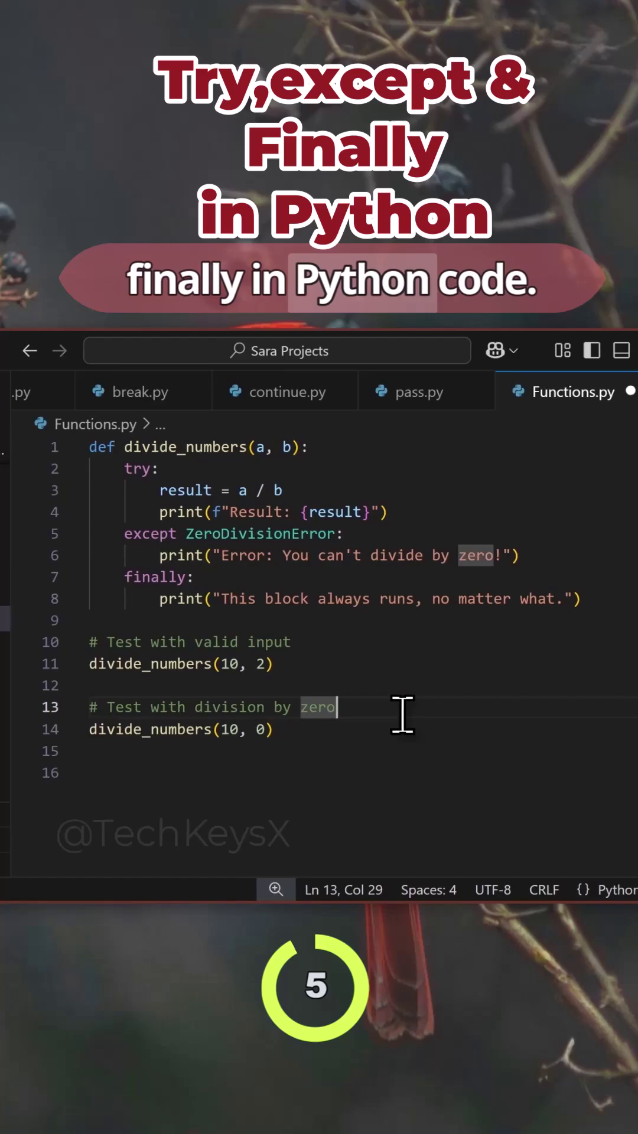